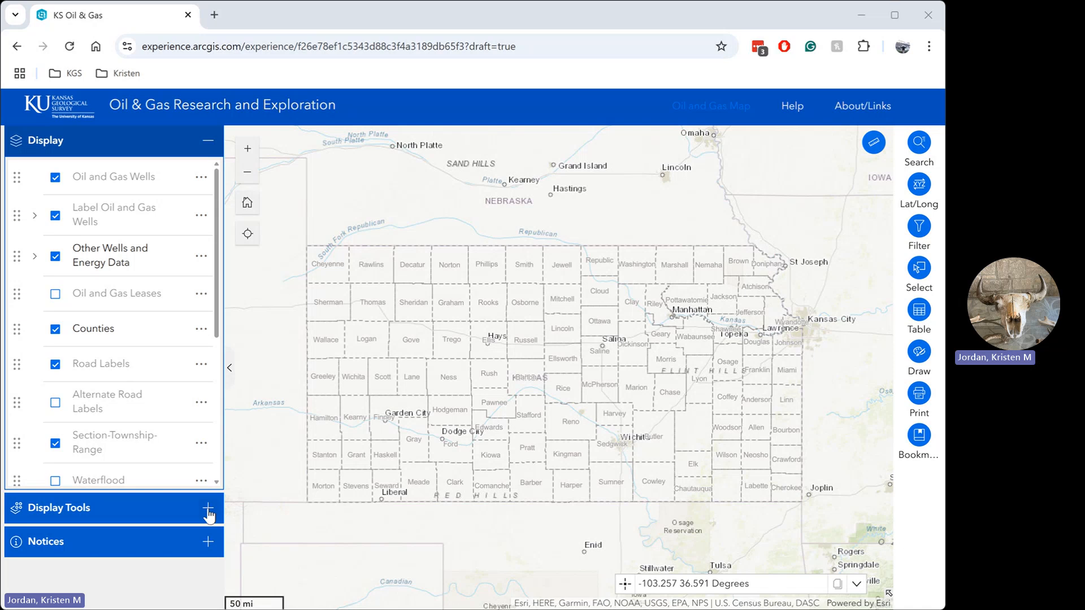
Step: Search the KGS Data source for "geology" and load State Surficial Geologic Units (M-118) as added data
left_click(208, 511)
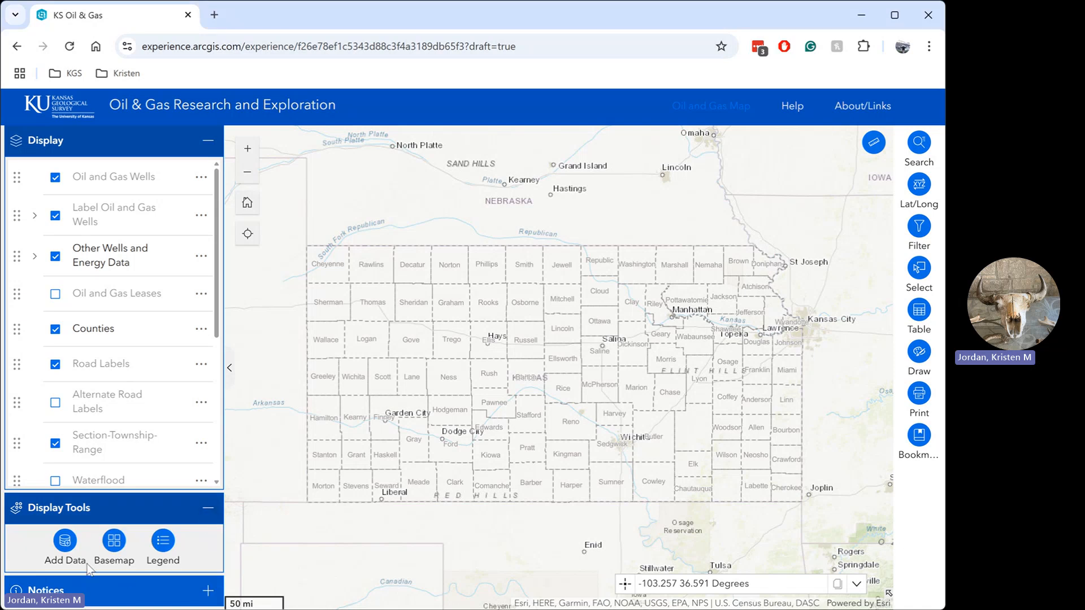
left_click(65, 543)
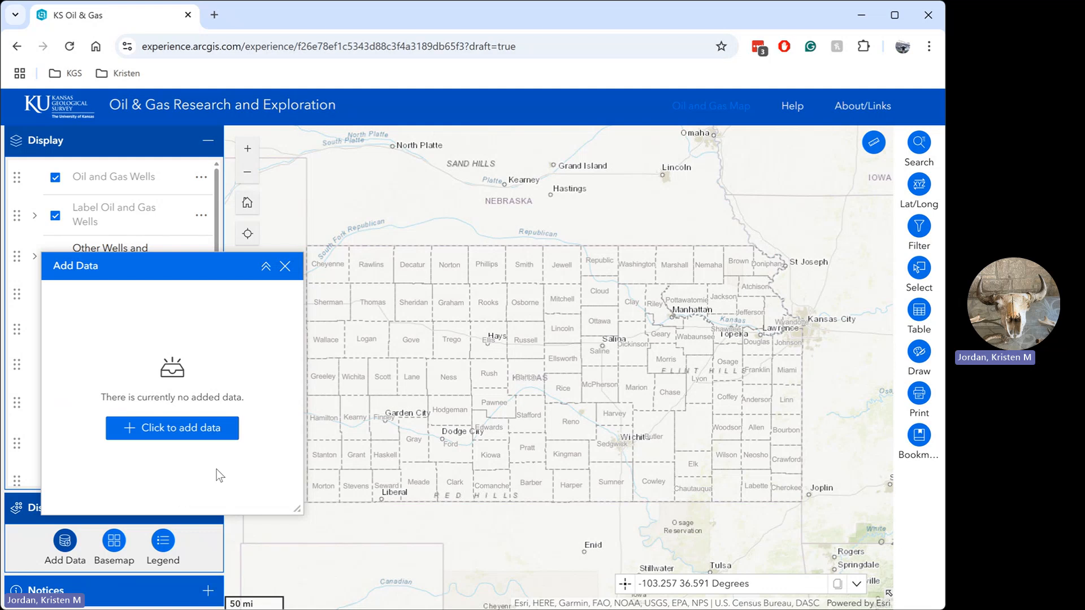
left_click(184, 431)
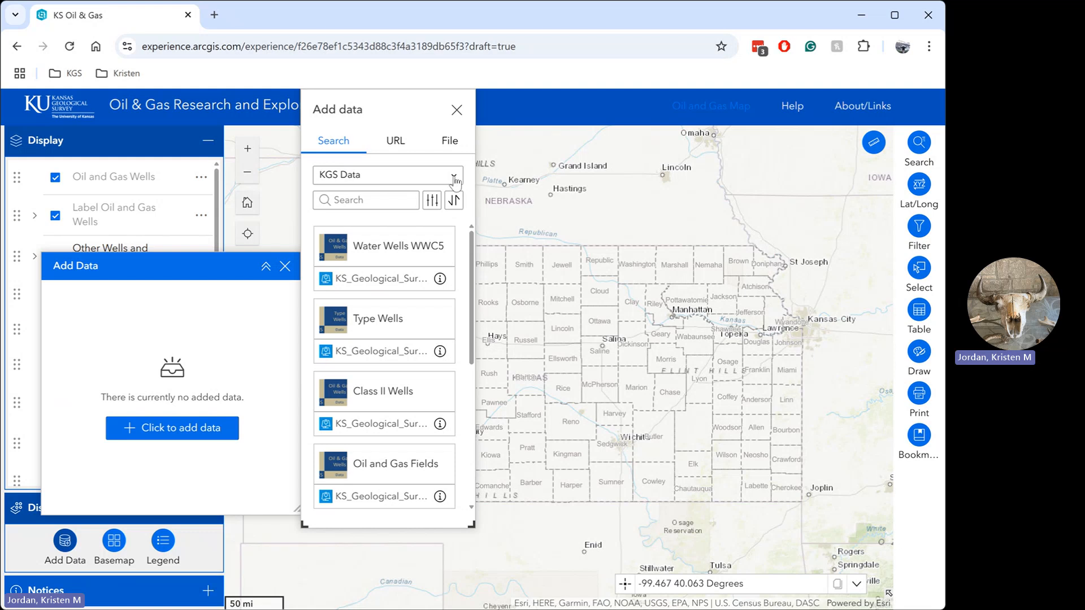
left_click(454, 178)
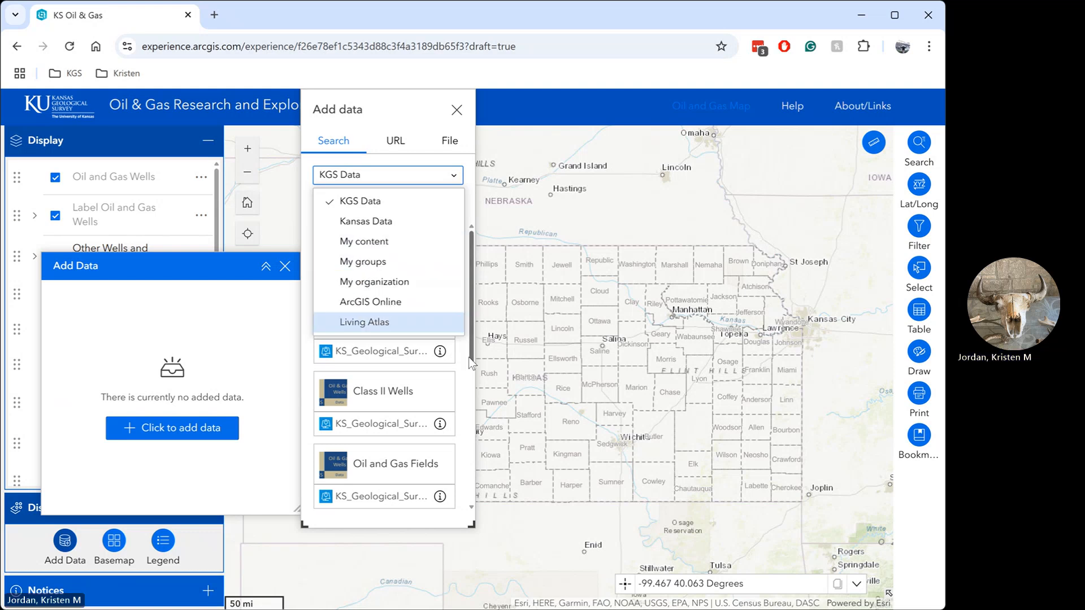
left_click(461, 376)
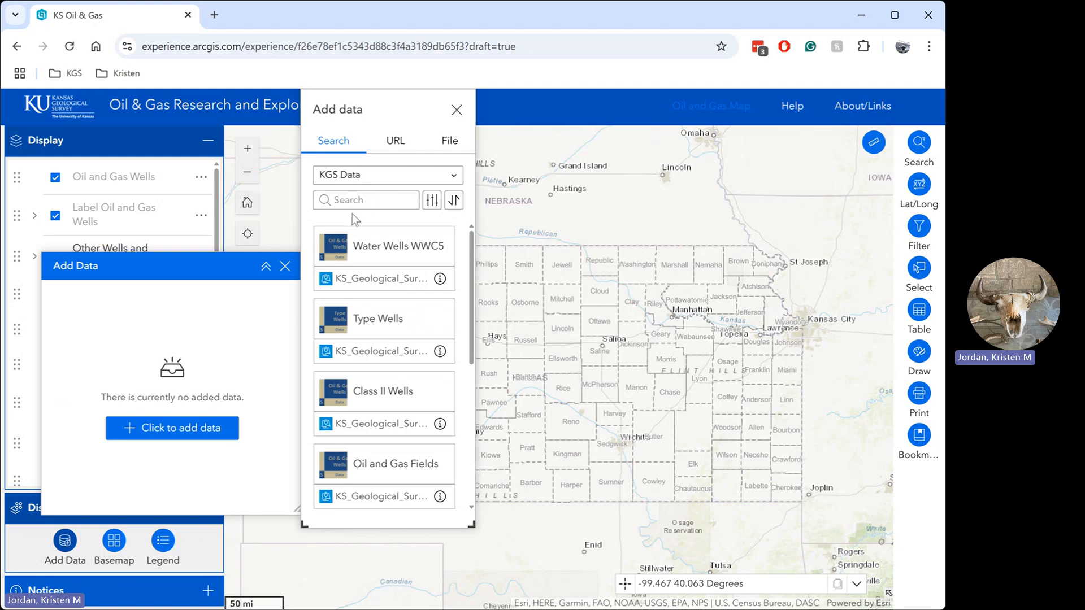
left_click(355, 199)
type("geology")
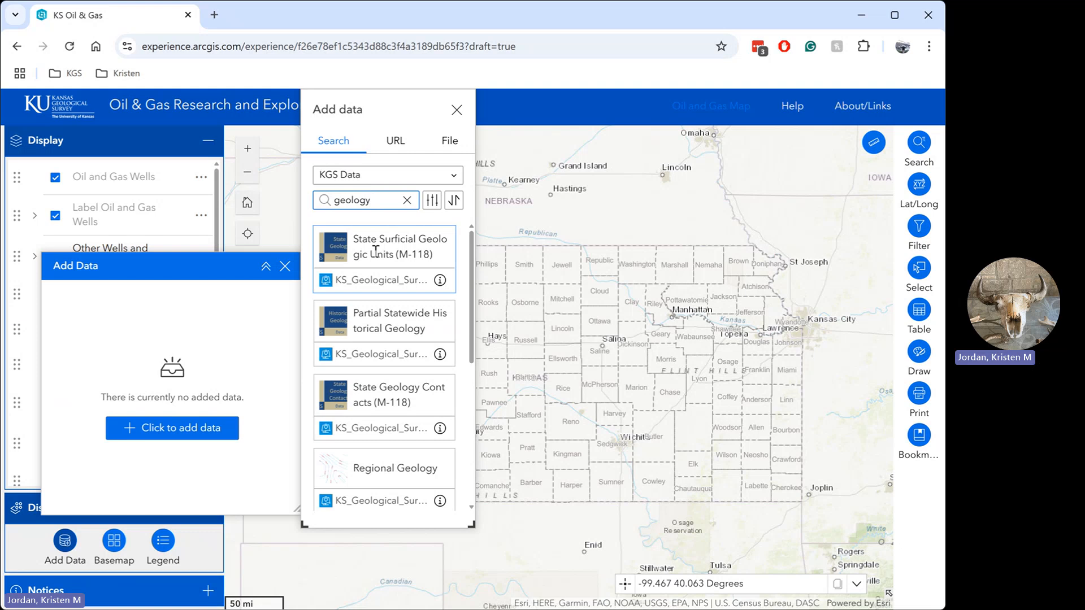
left_click(376, 252)
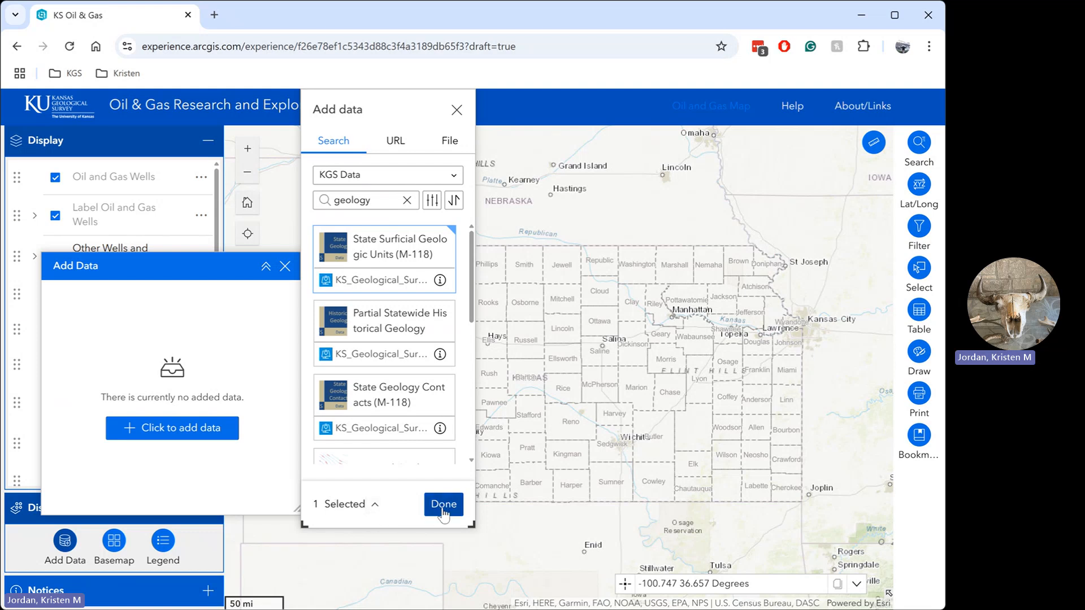
left_click(443, 505)
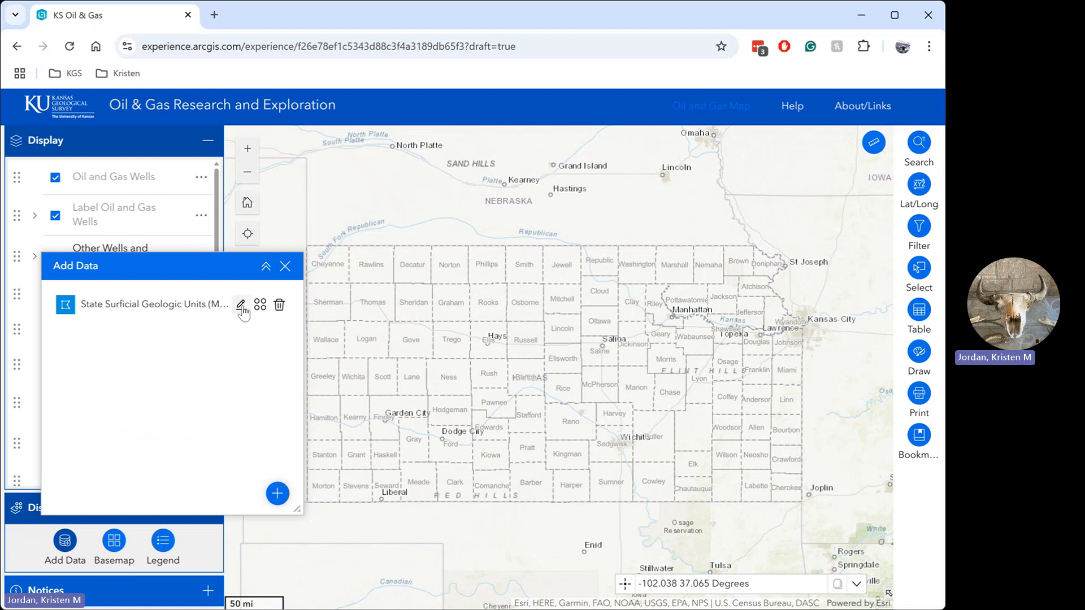
Step: Add State Surficial Geologic Units (M-118) to the map and move it directly below Oil and Gas Wells in the layer order
left_click(260, 306)
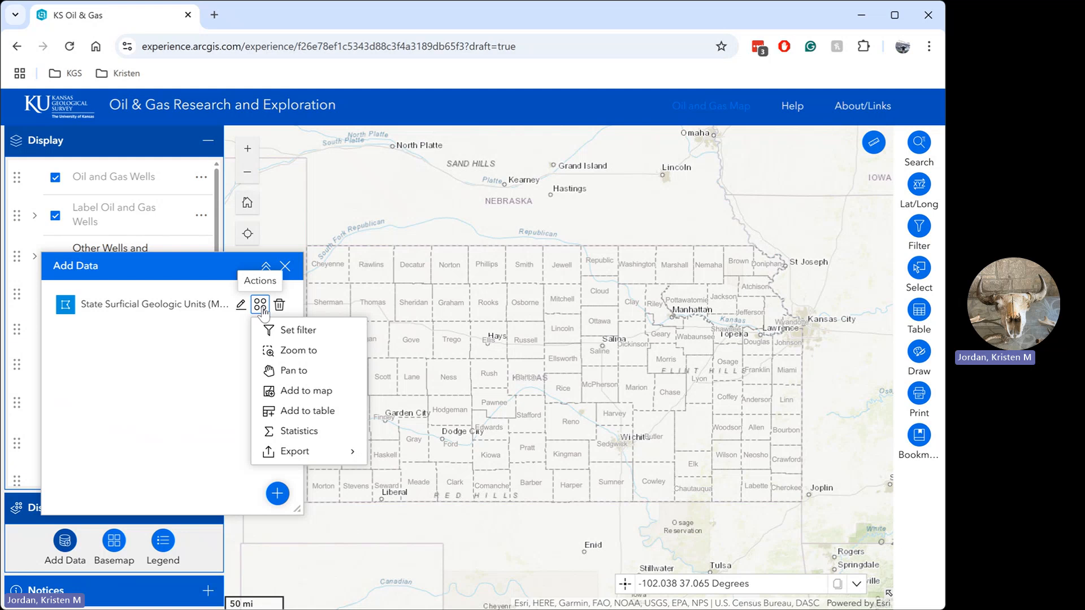
left_click(295, 392)
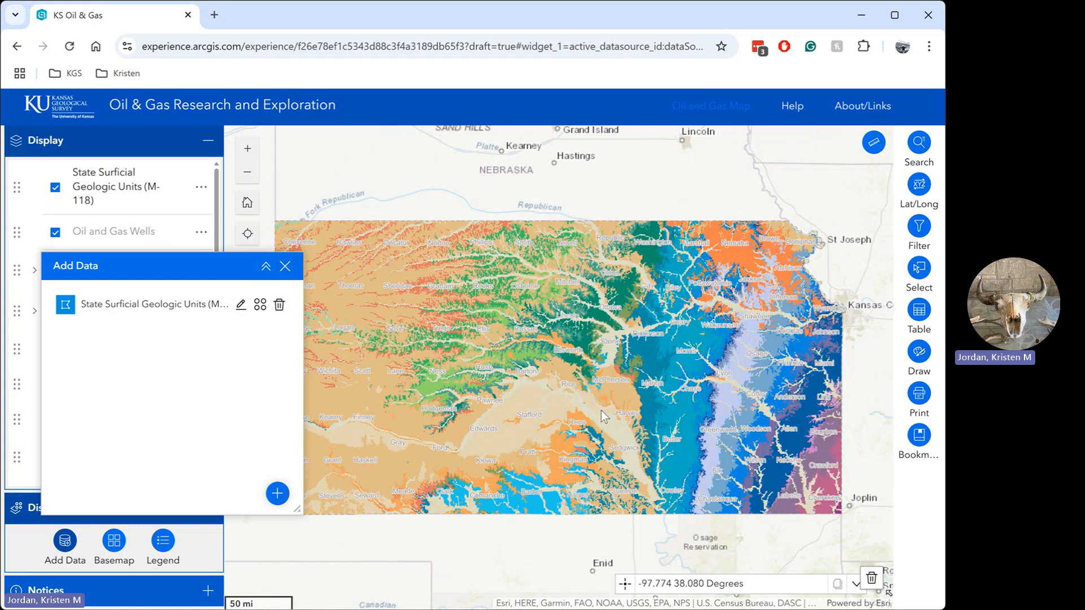
left_click_drag(182, 266, 308, 365)
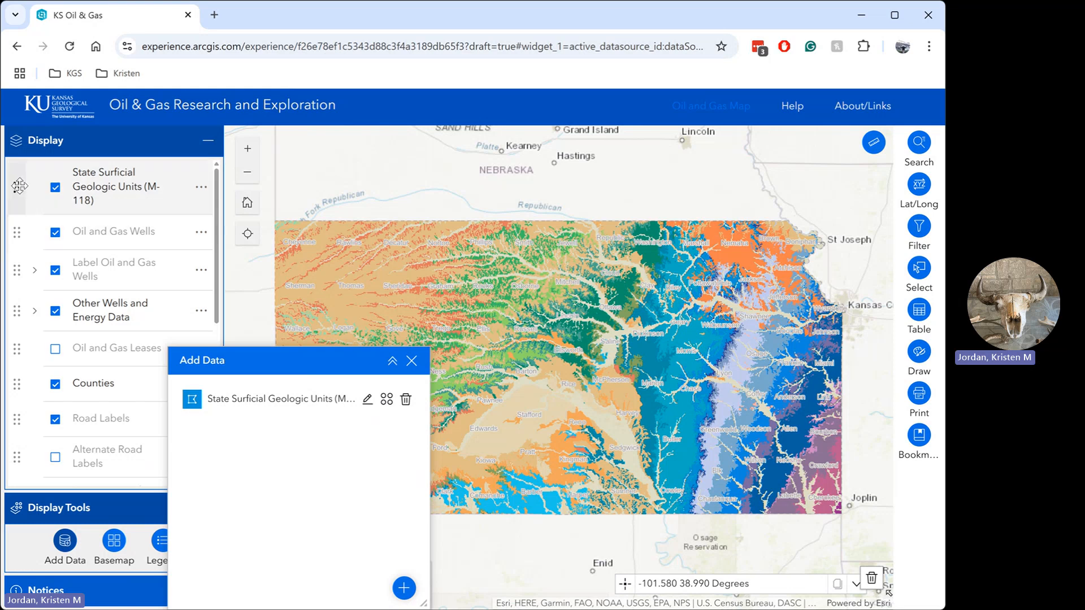
left_click_drag(19, 185, 17, 222)
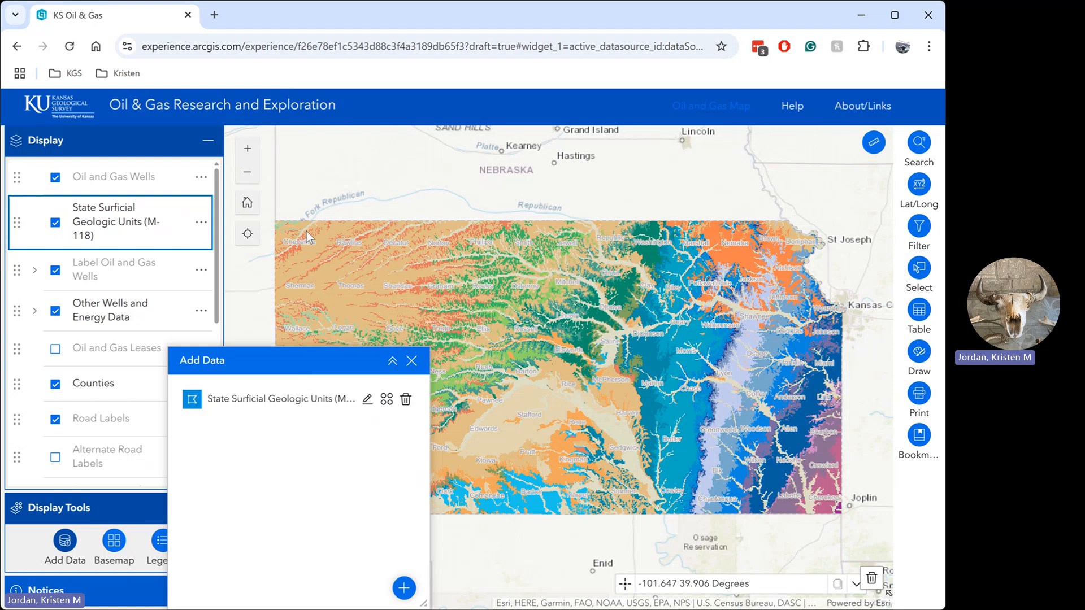
Step: Set the transparency of the State Surficial Geologic Units (M-118) layer to 50% and inspect the wells drawn over the geology
left_click(198, 226)
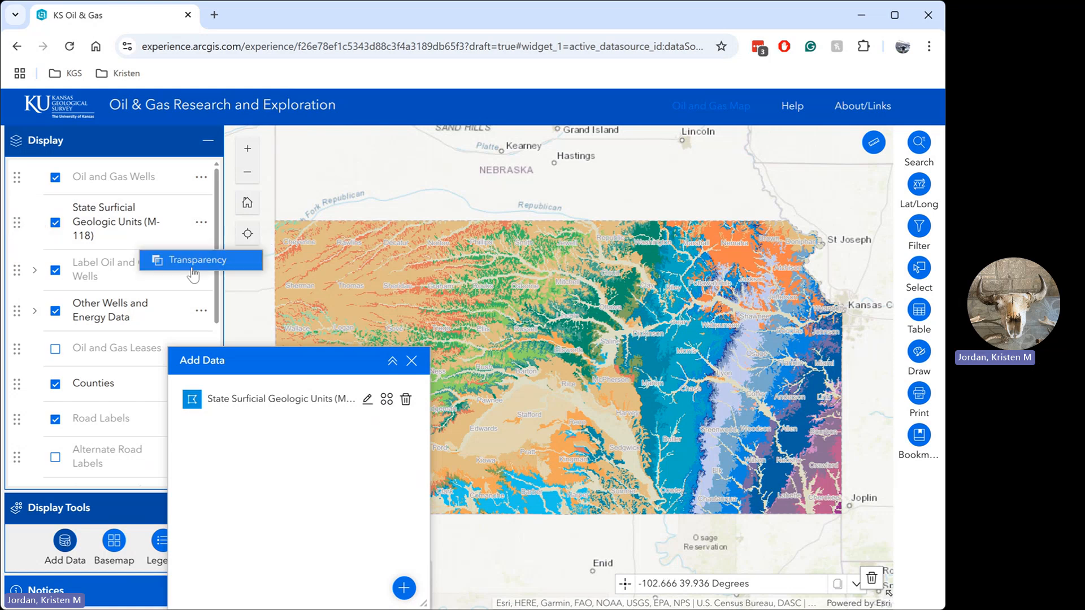
left_click(193, 259)
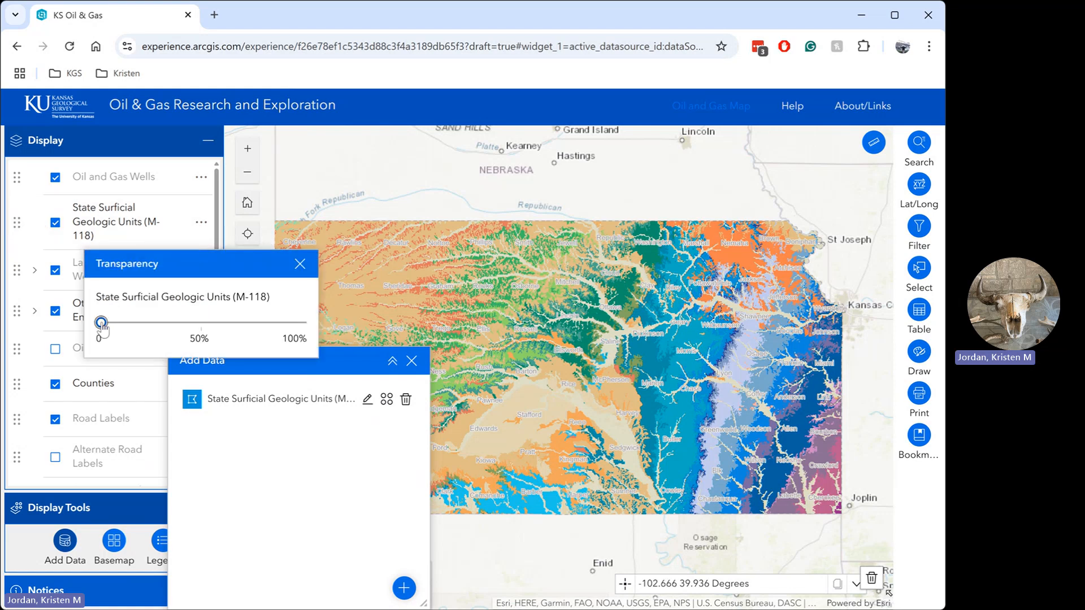
left_click_drag(102, 326, 199, 323)
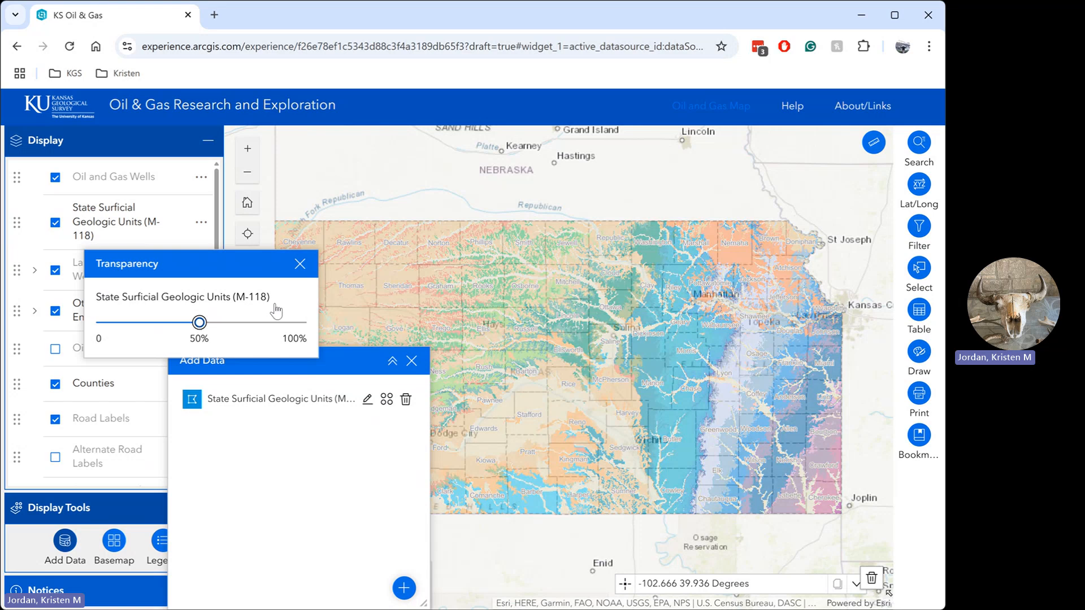
left_click(299, 265)
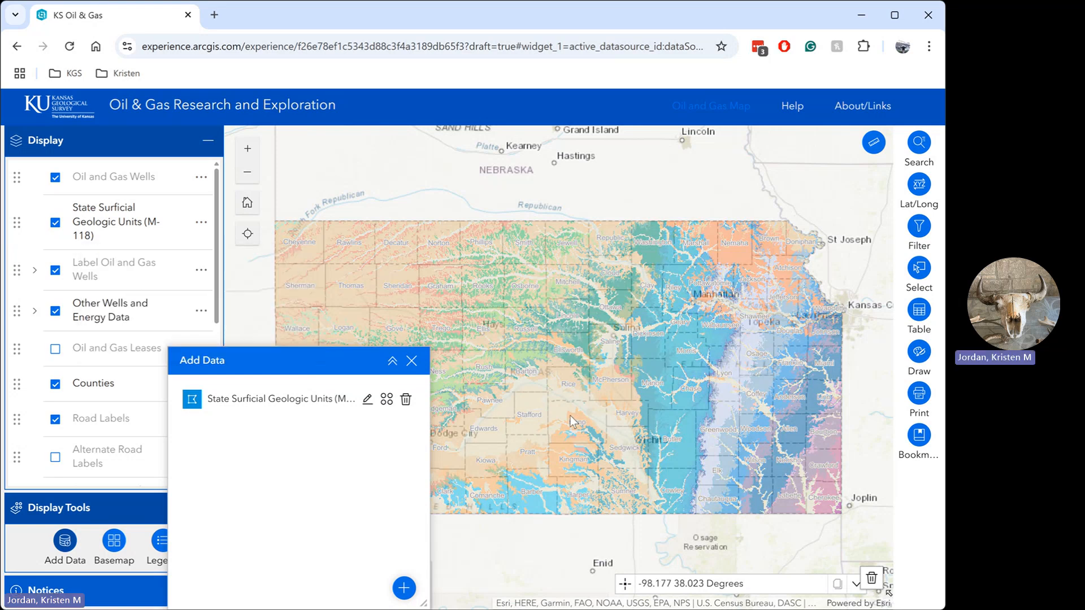
scroll(559, 429, "up", 5)
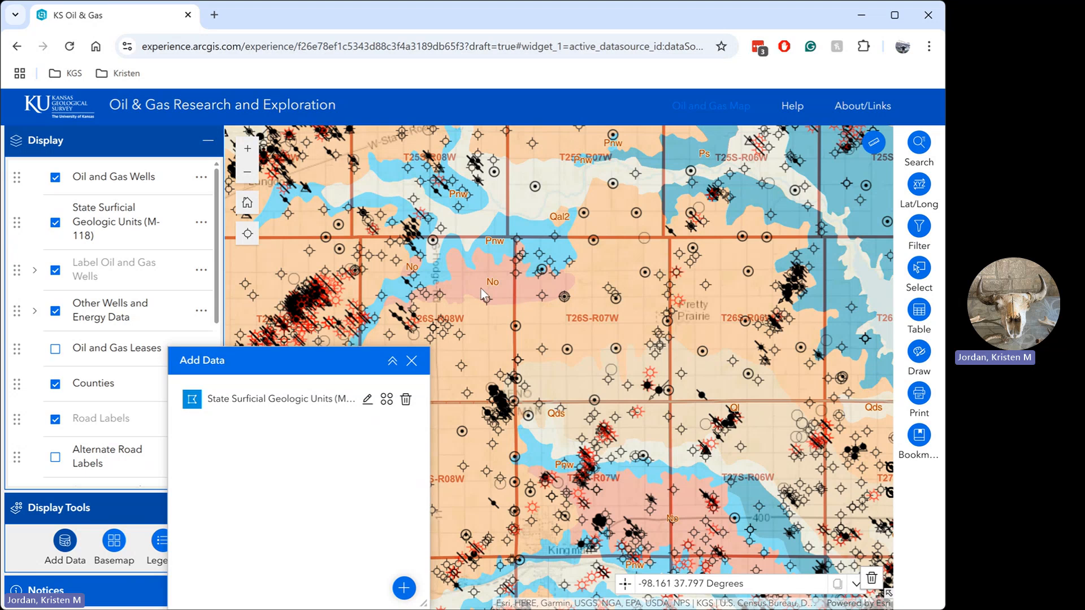
Step: Reload the page and put the previously loaded State Surficial Geologic Units (M-118) data back on the map
left_click(70, 47)
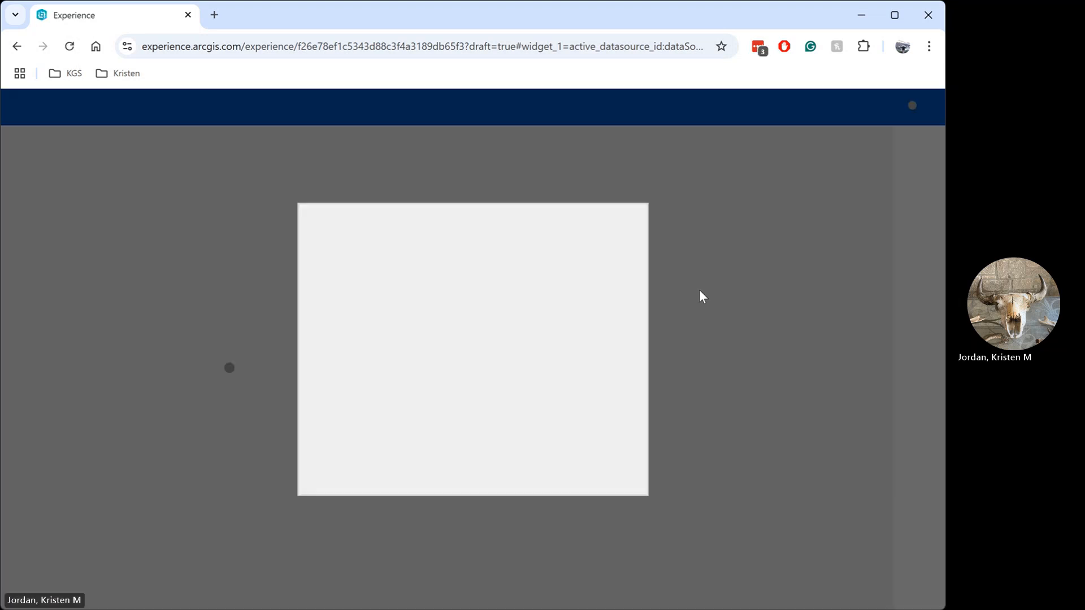
left_click(708, 295)
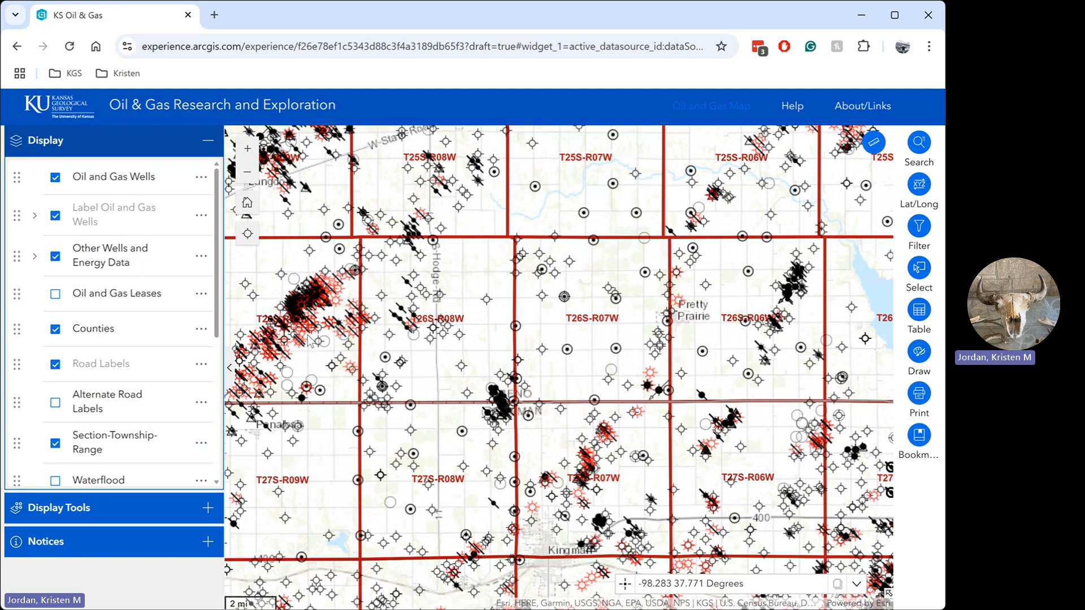
left_click(210, 509)
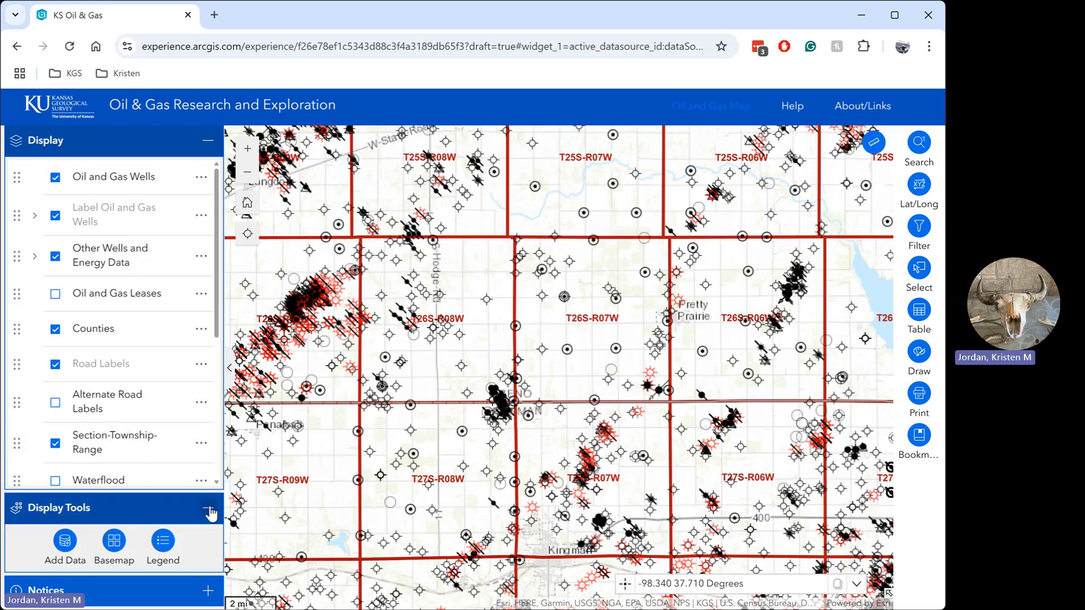
left_click(65, 542)
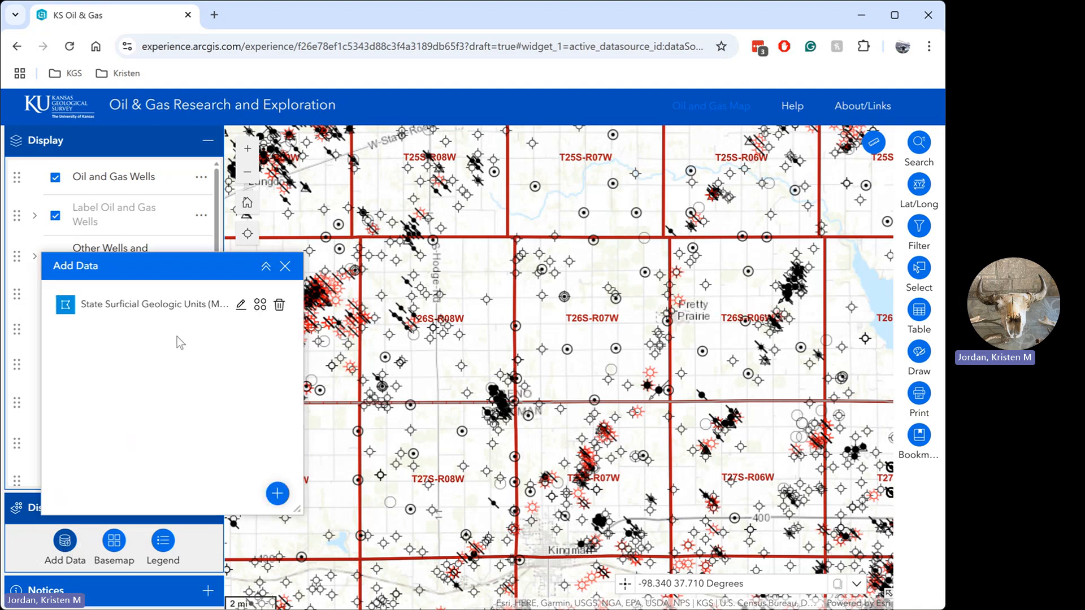
left_click(260, 307)
left_click(308, 391)
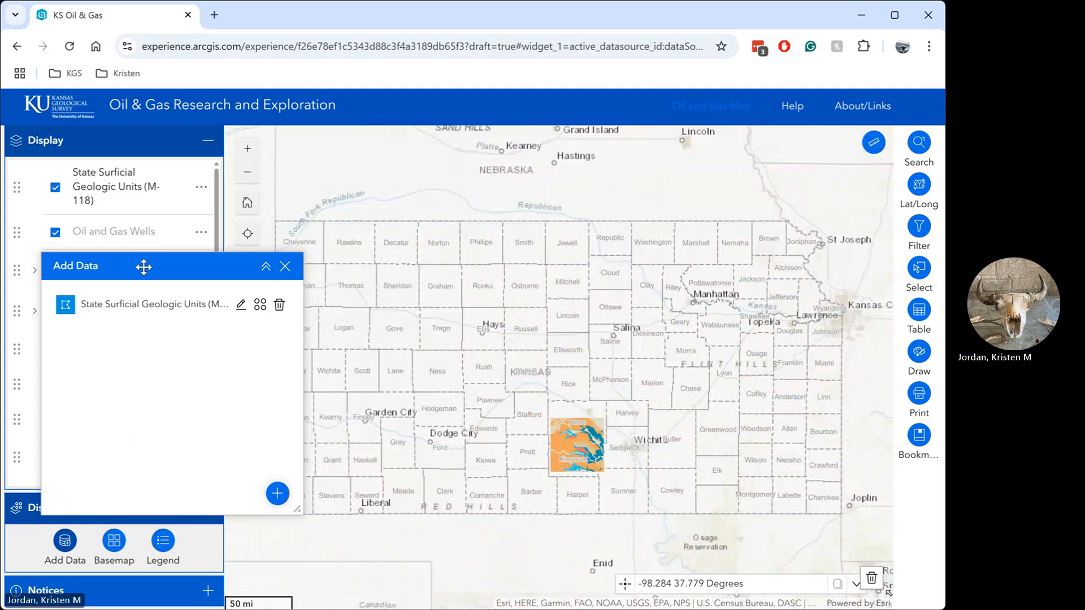
Step: Move State Surficial Geologic Units (M-118) below Oil and Gas Wells and set its transparency to about 45%
left_click_drag(143, 267, 248, 287)
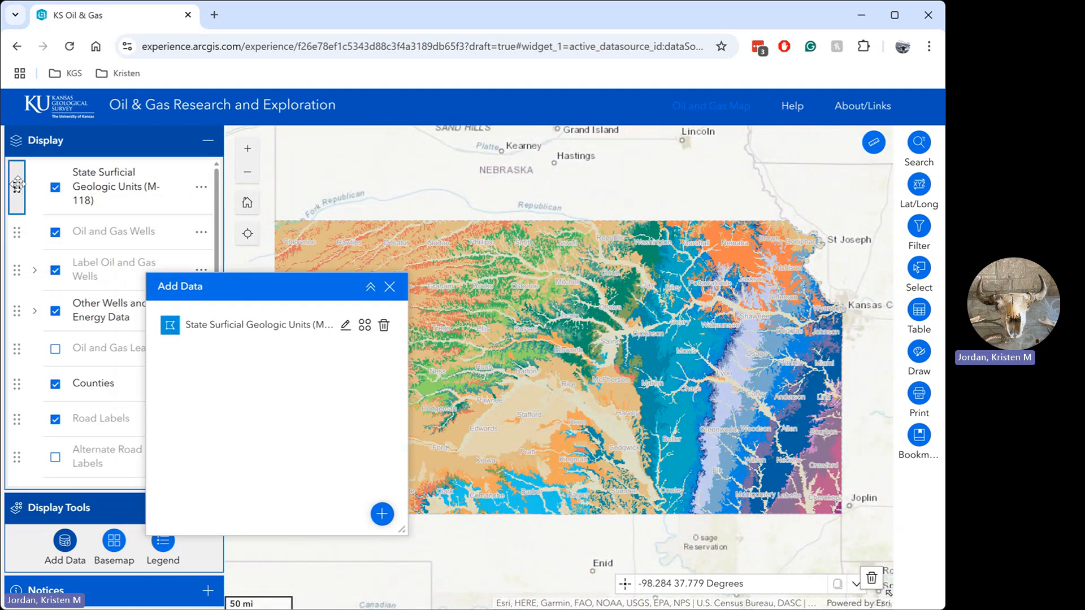
left_click_drag(17, 183, 23, 226)
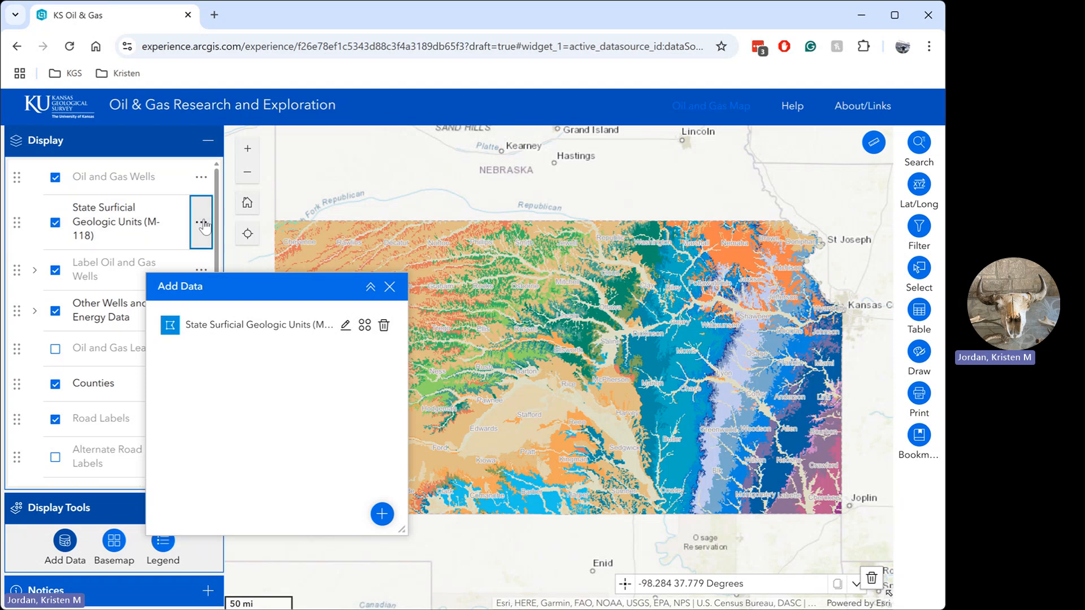
left_click(202, 223)
left_click(219, 262)
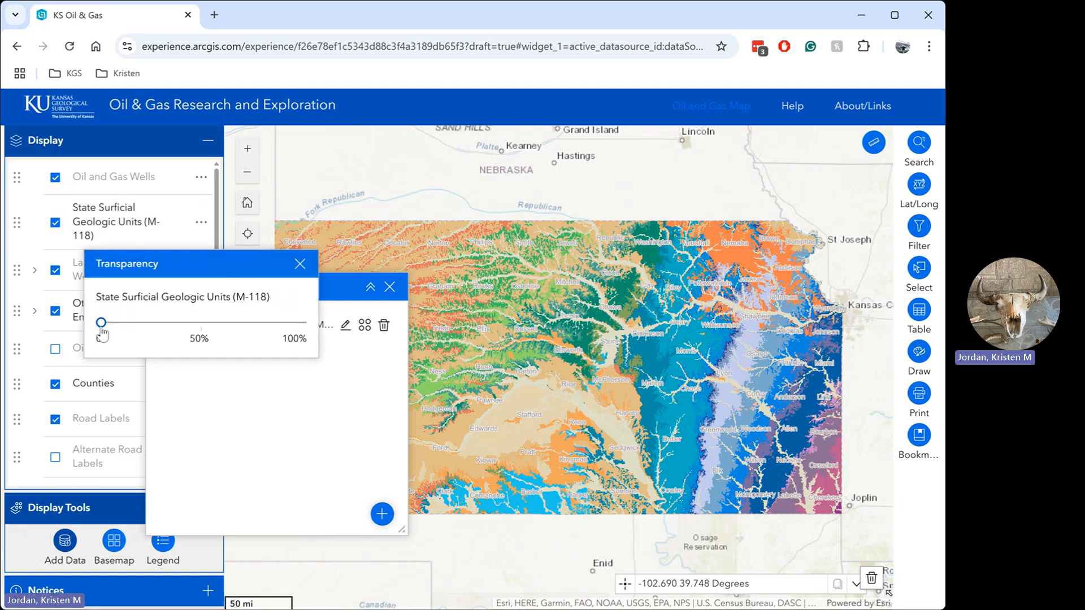
left_click_drag(102, 330, 203, 333)
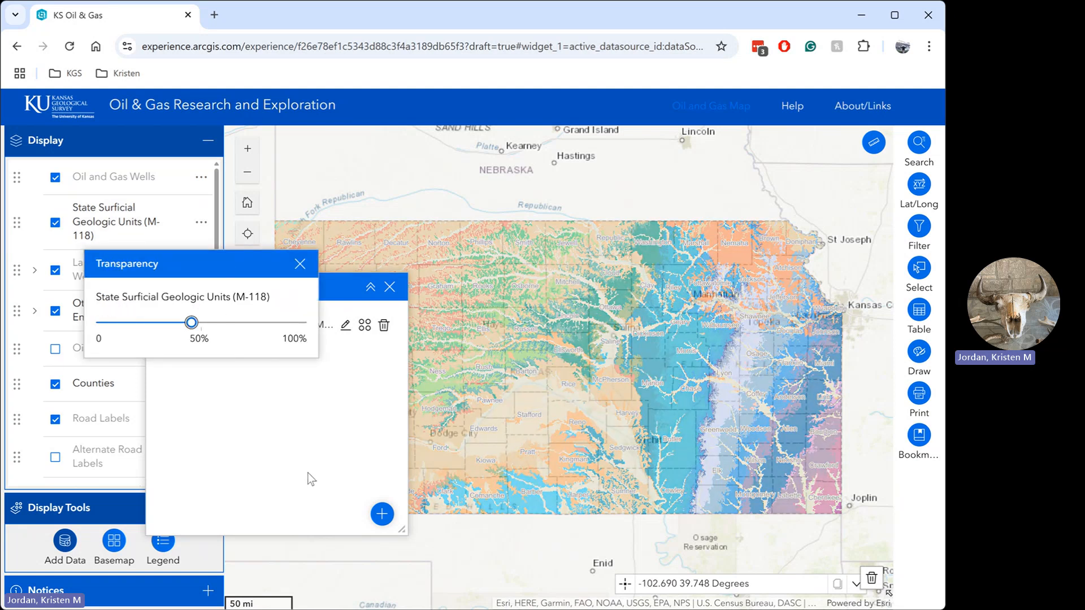
left_click(300, 263)
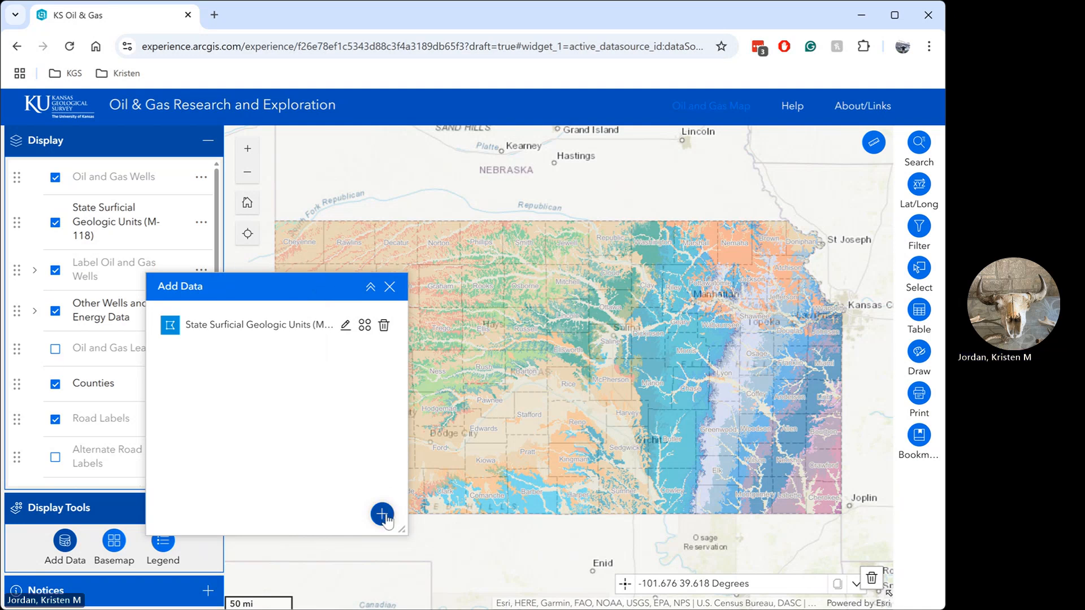
Step: Upload the local file MyProjectArea.zip as added data and add its MyProjectArea layer to the map
left_click(382, 514)
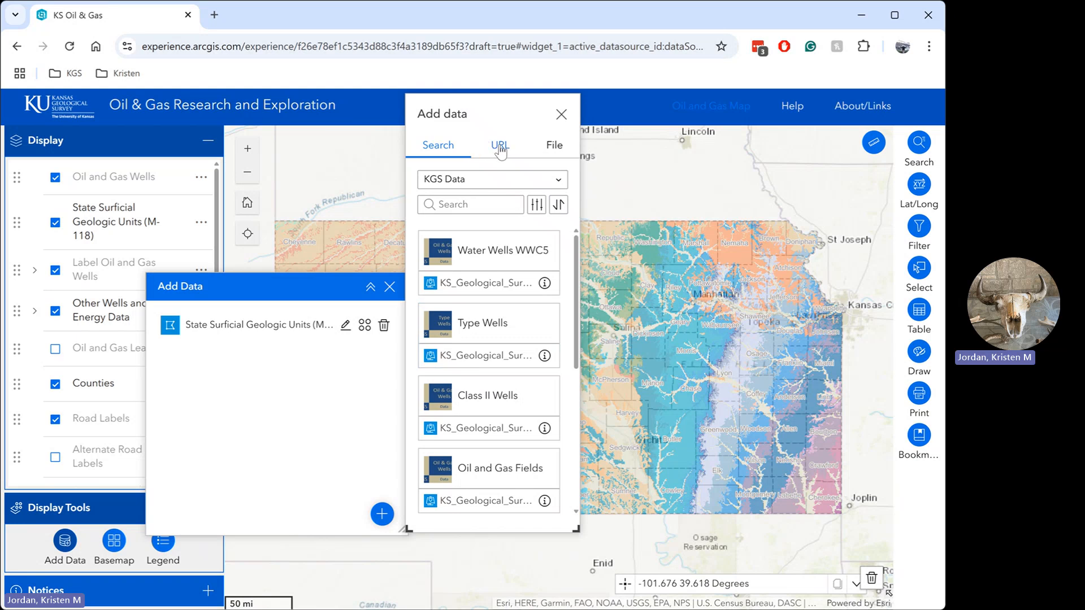
left_click(500, 148)
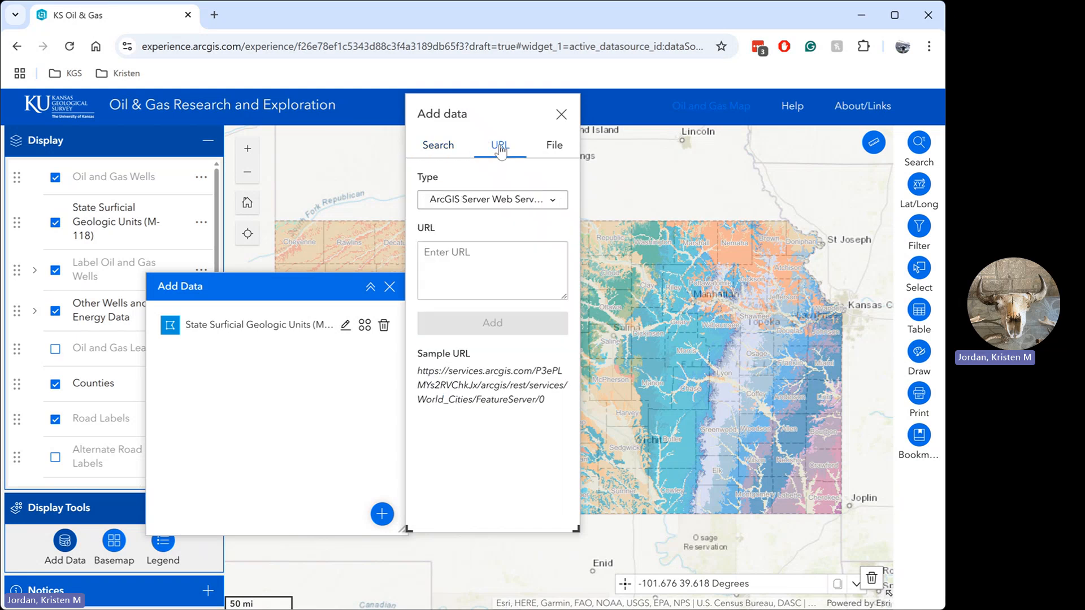
left_click(554, 150)
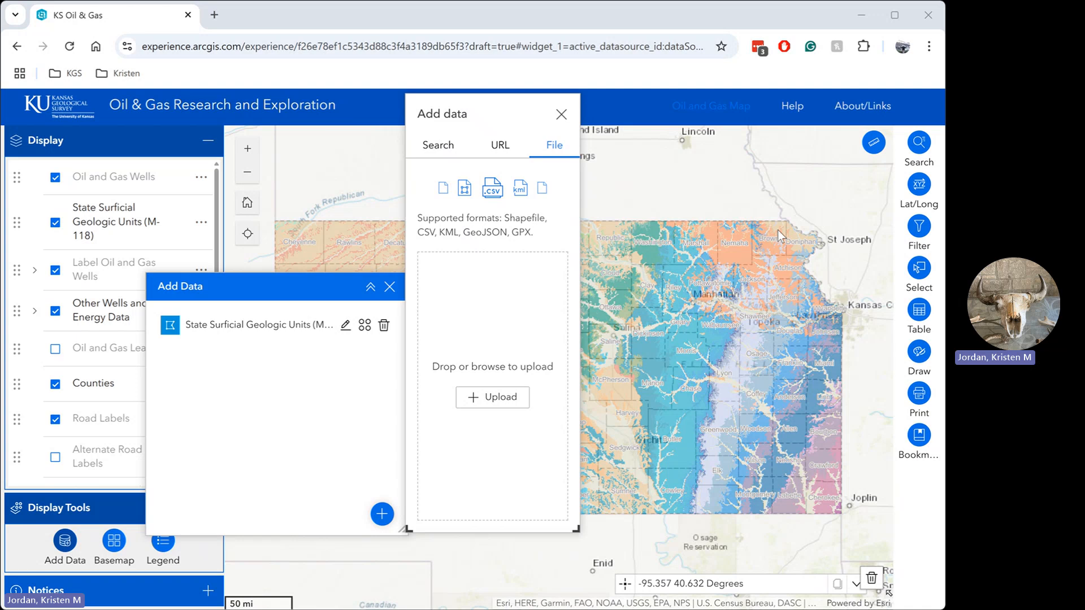
left_click_drag(776, 230, 506, 334)
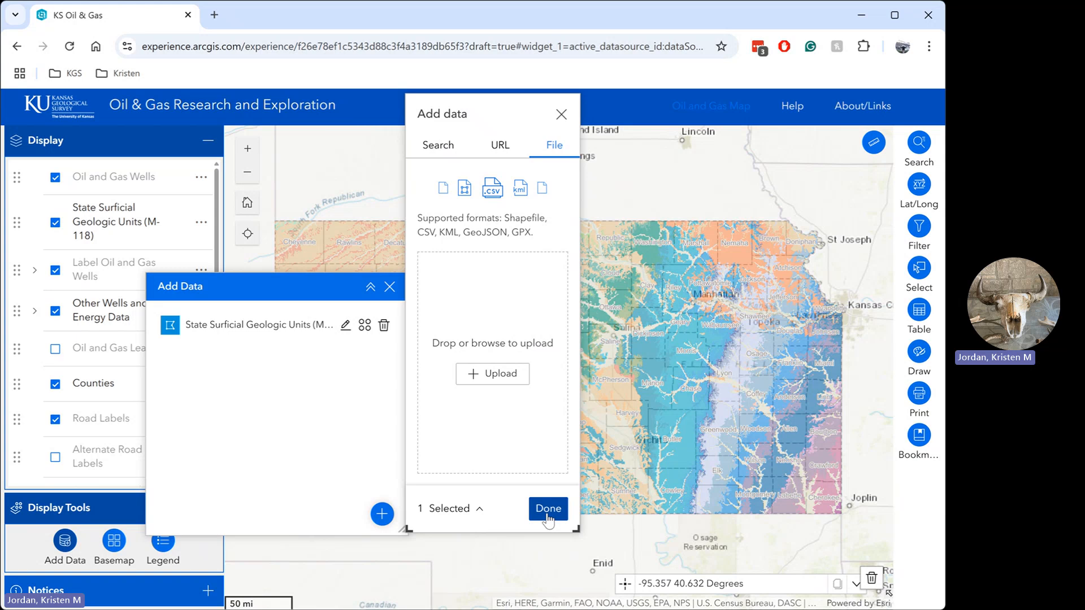
left_click(548, 510)
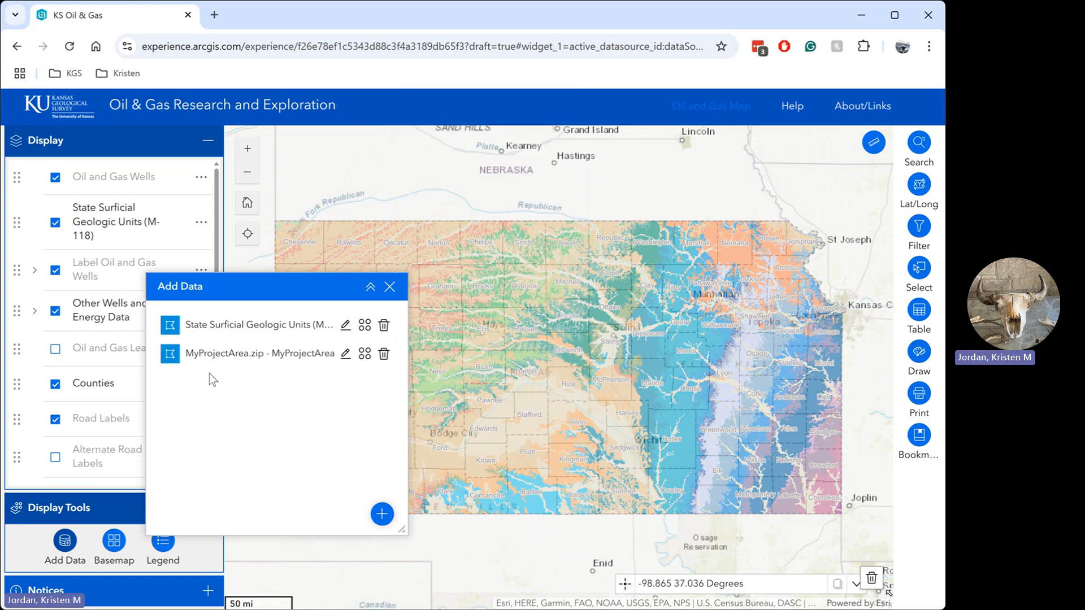
left_click(365, 354)
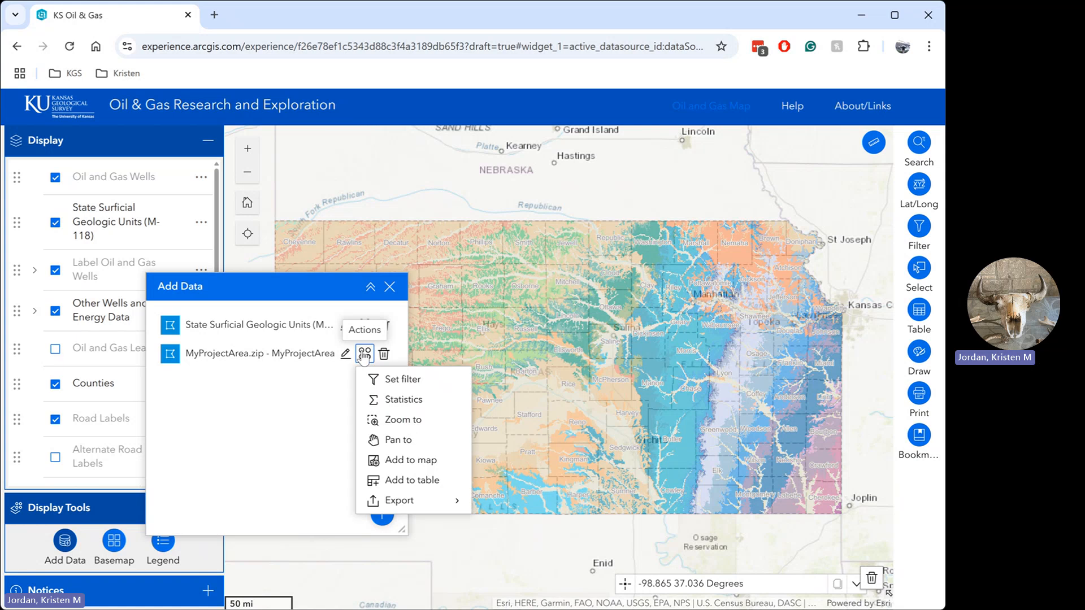
left_click(426, 461)
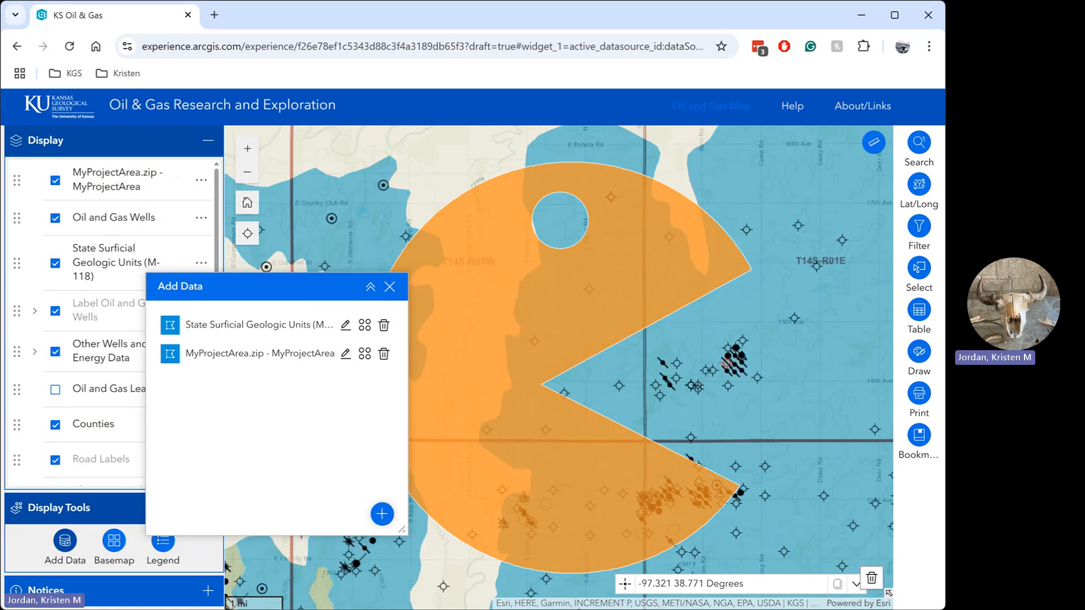
Step: Upload the local Clyde point file as another added data source
left_click(382, 514)
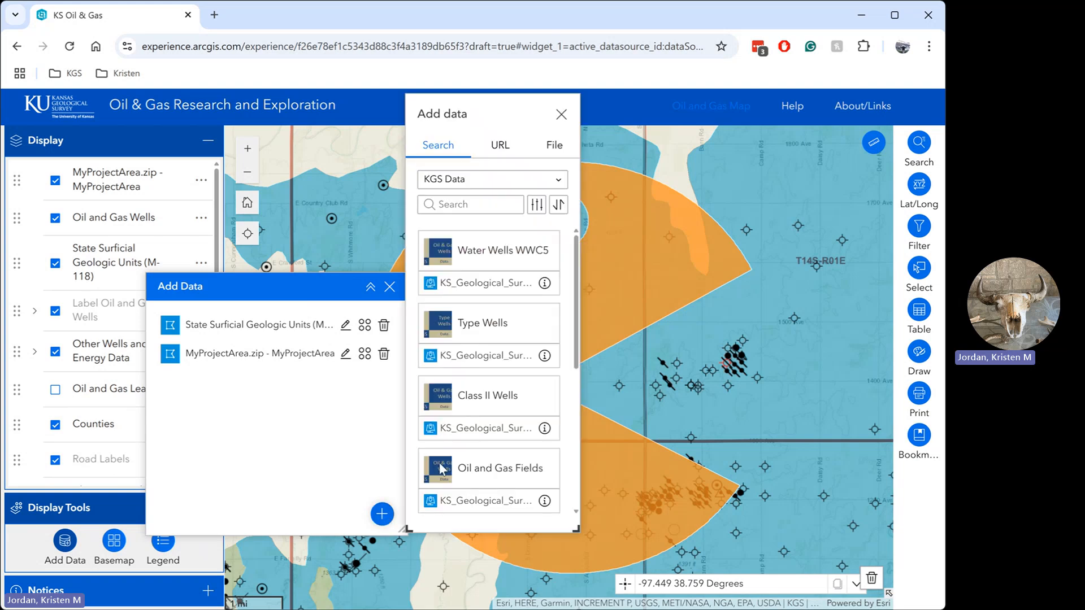
left_click(556, 148)
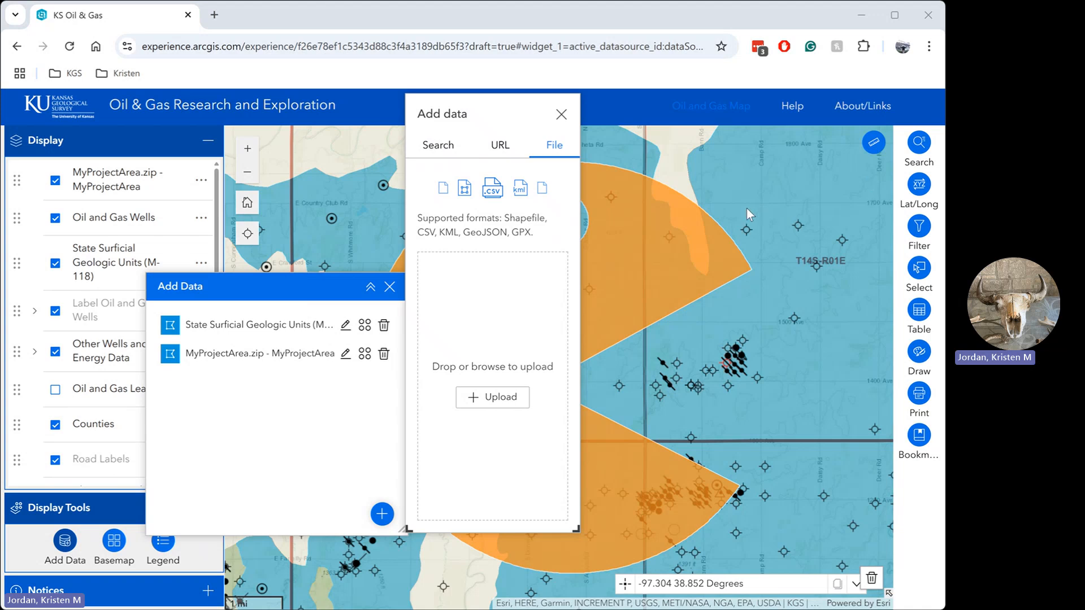
left_click_drag(515, 346, 511, 347)
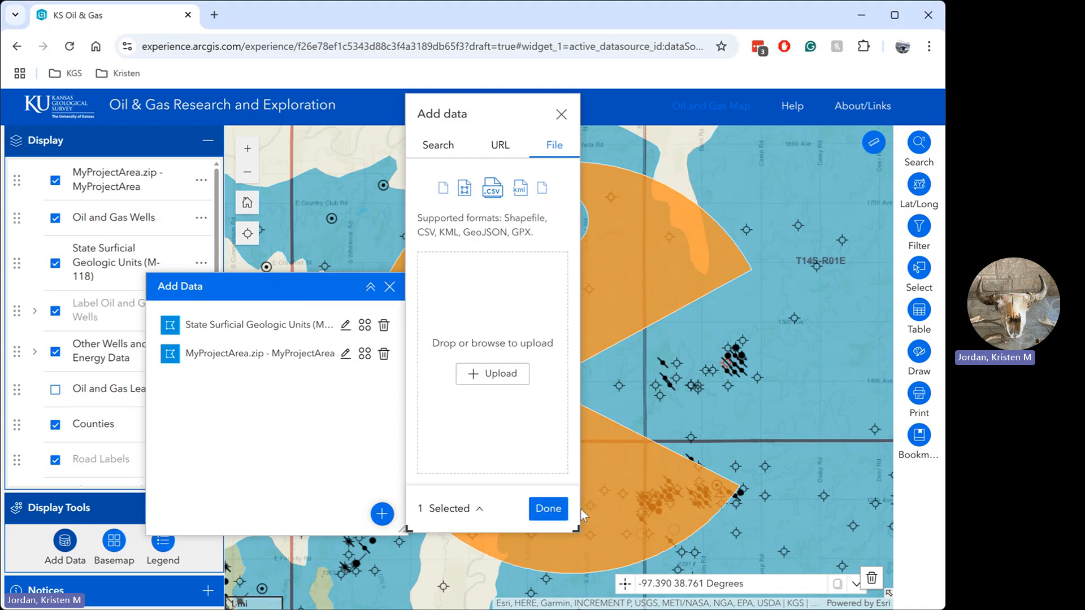
left_click(551, 510)
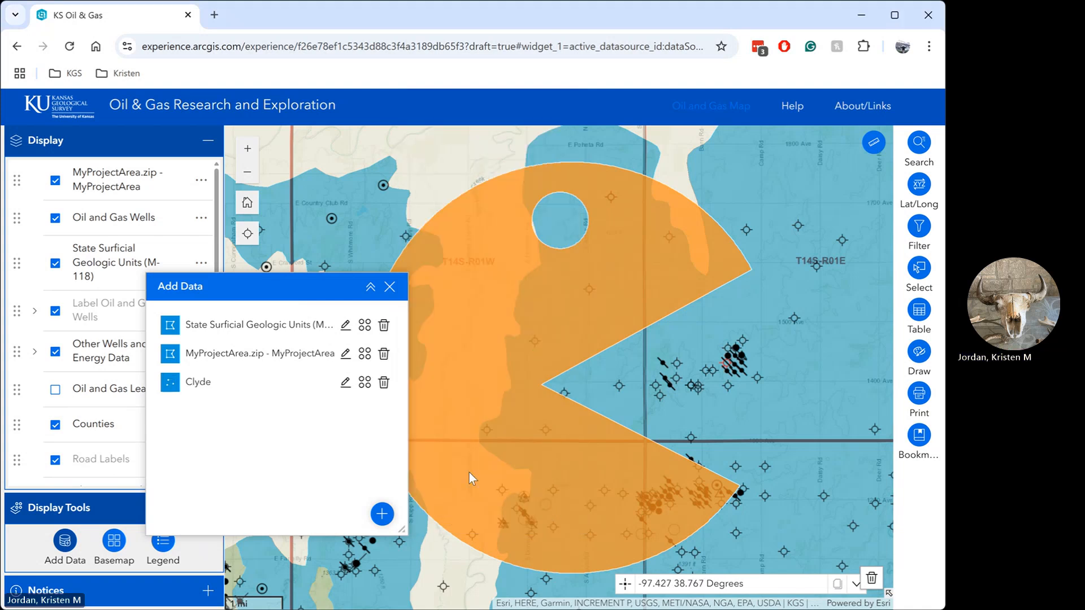
Step: Add the Clyde layer to the map, close the added data list and view the points together with the MyProjectArea polygon
left_click(365, 382)
left_click(396, 489)
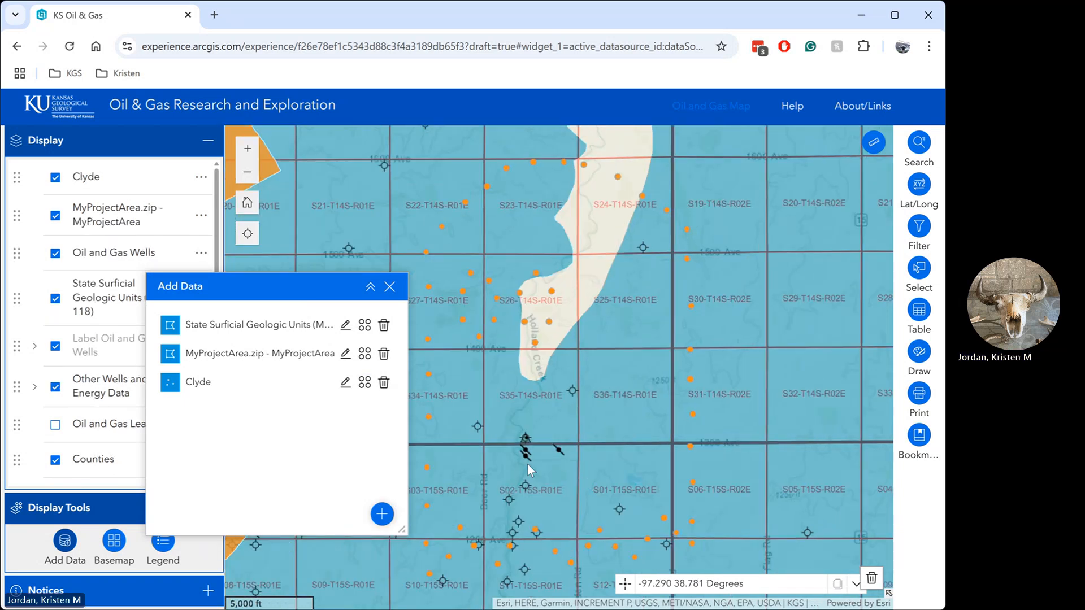
scroll(531, 471, "down", 1)
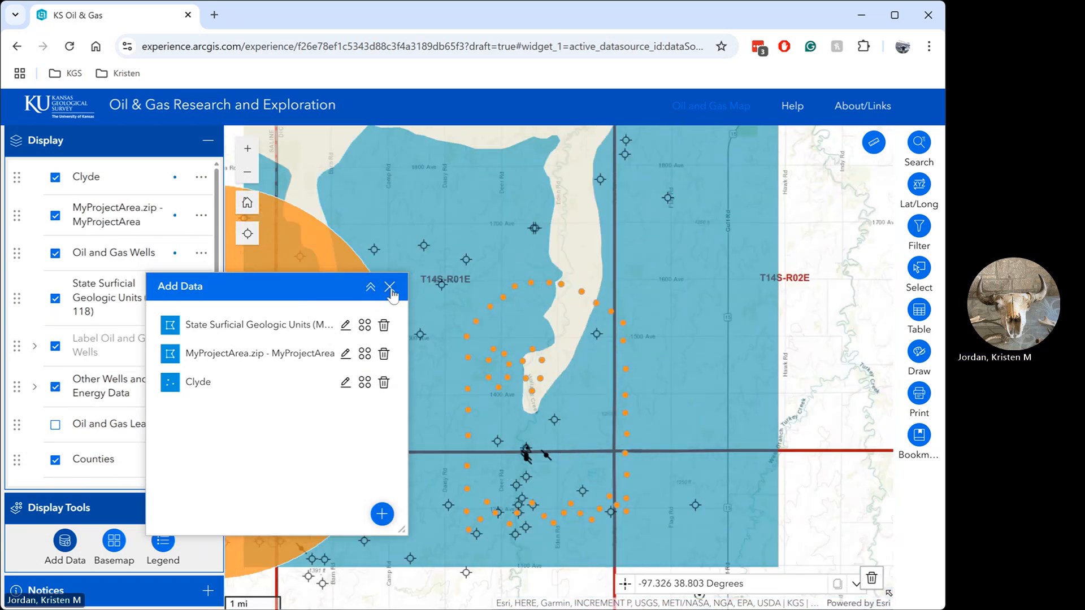
left_click(389, 286)
scroll(467, 349, "down", 1)
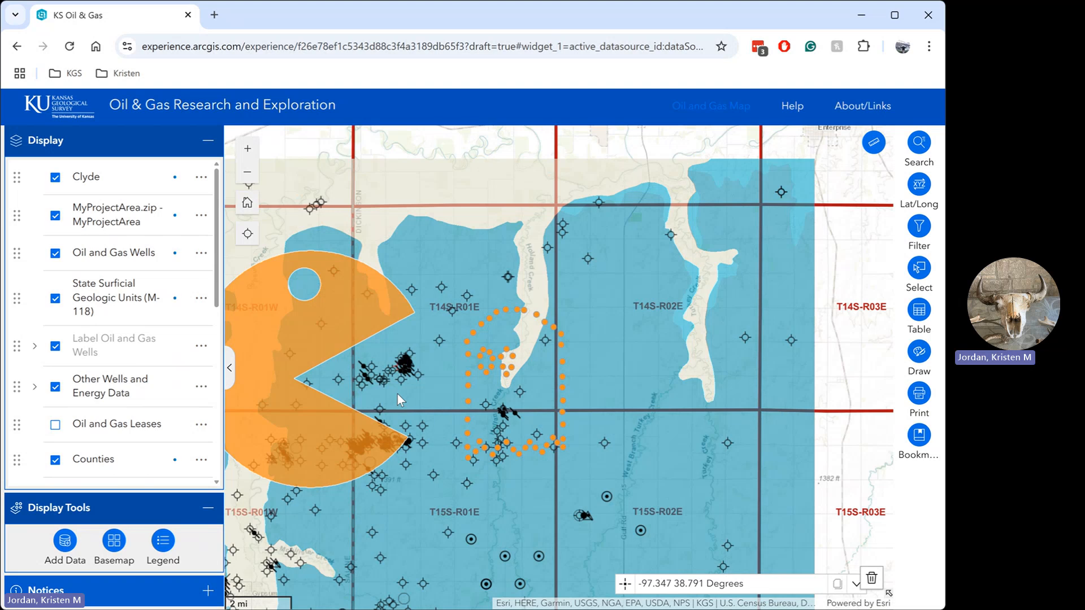
left_click_drag(397, 395, 558, 404)
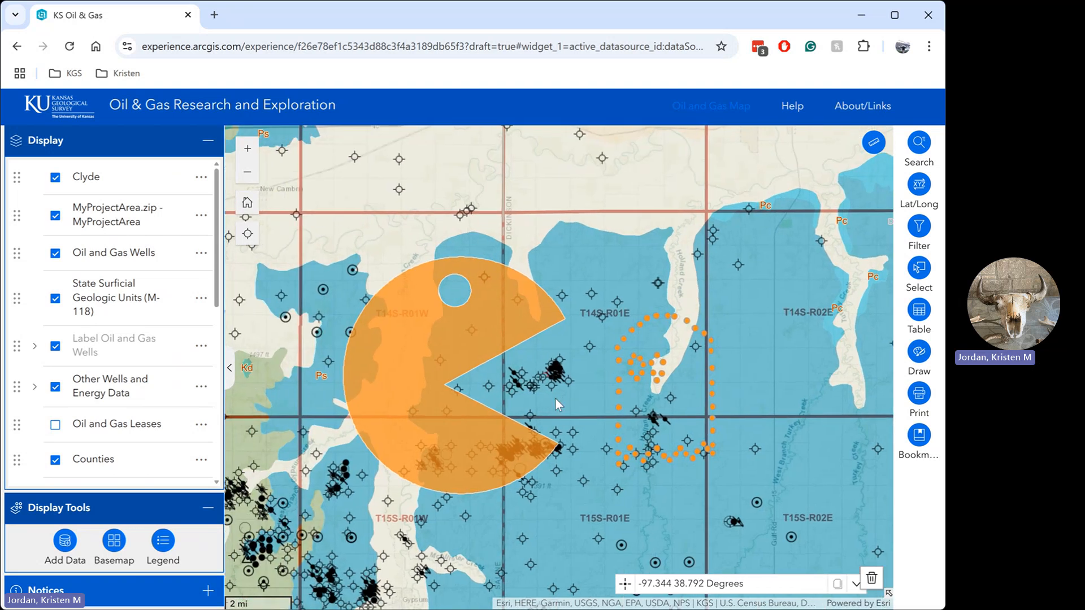